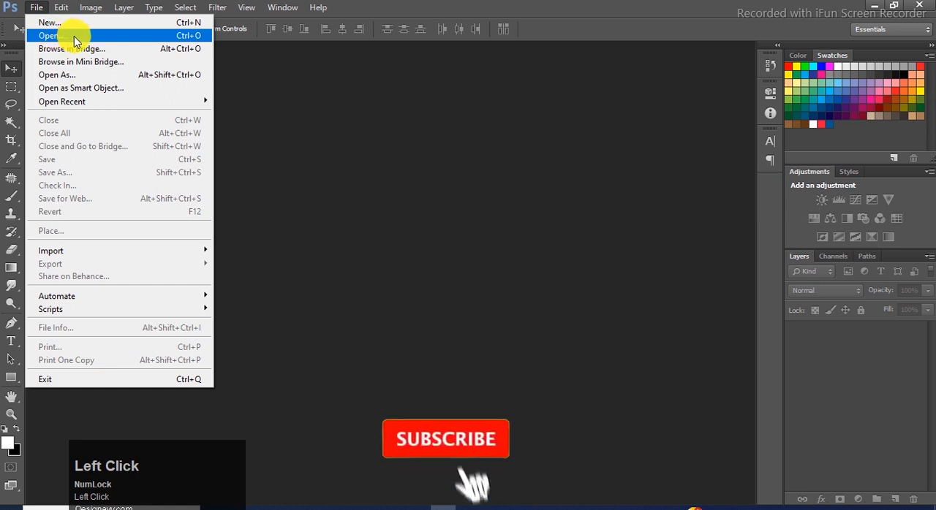
# Open the background image 3.jpg with the wooden table and leaves.
pyautogui.click(468, 143)
pyautogui.click(575, 386)
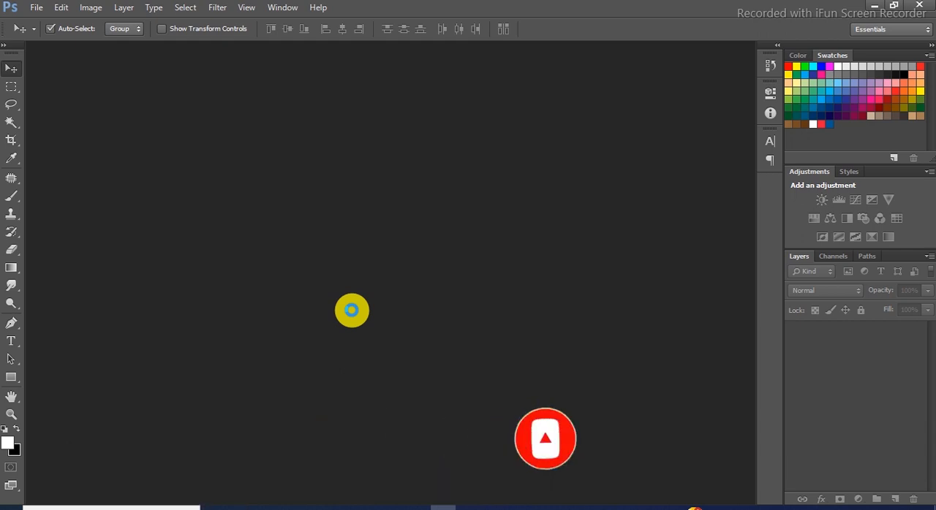
pyautogui.scroll(-1, 352, 315)
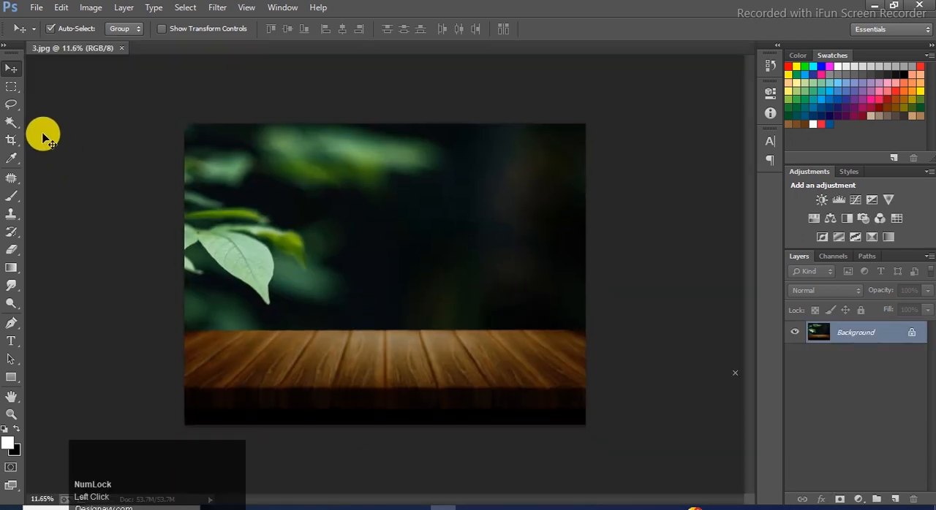
# Place image 1, the whole orange, over the table and enlarge it to about 1504% width and 1510% height.
pyautogui.click(36, 8)
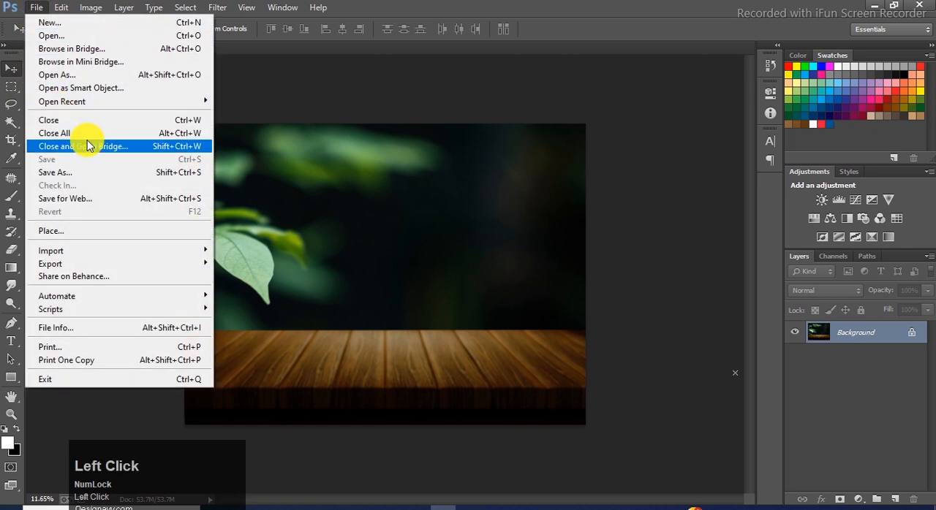
pyautogui.click(69, 231)
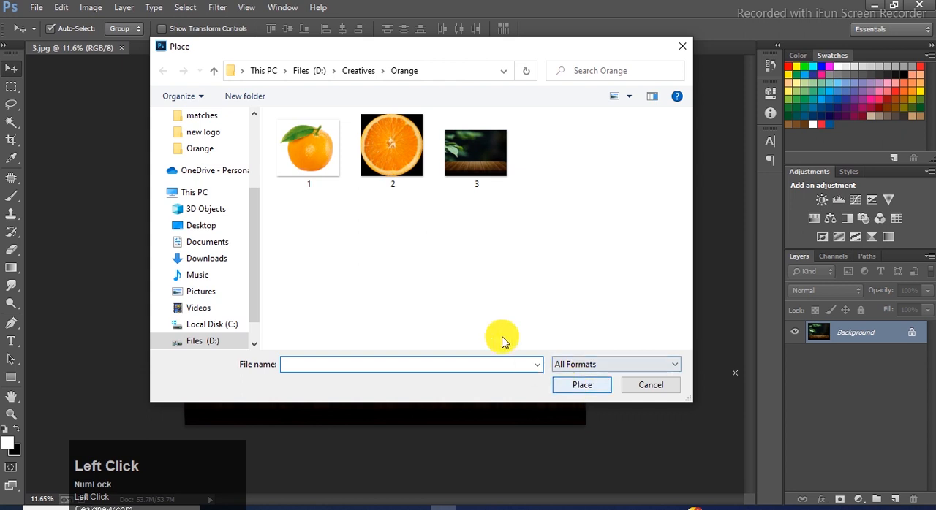
pyautogui.click(309, 142)
pyautogui.click(574, 384)
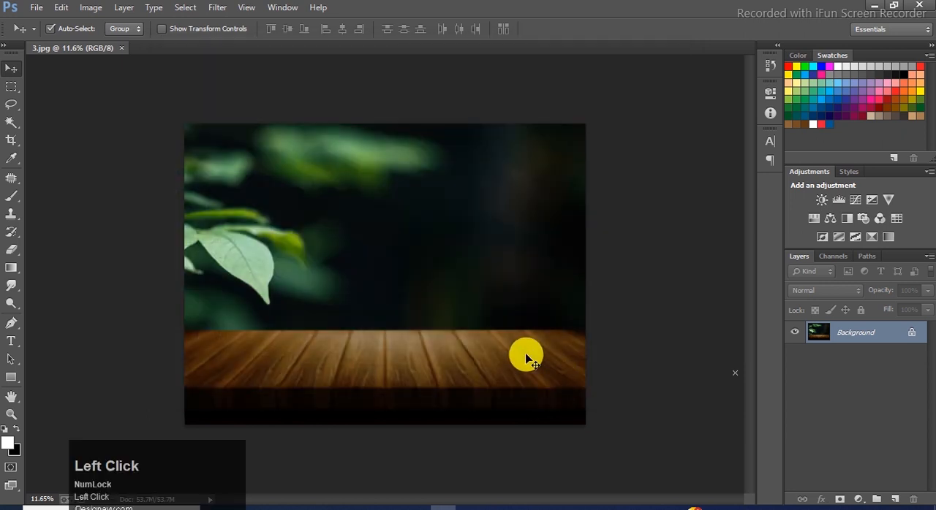
pyautogui.moveTo(394, 283); pyautogui.dragTo(474, 350)
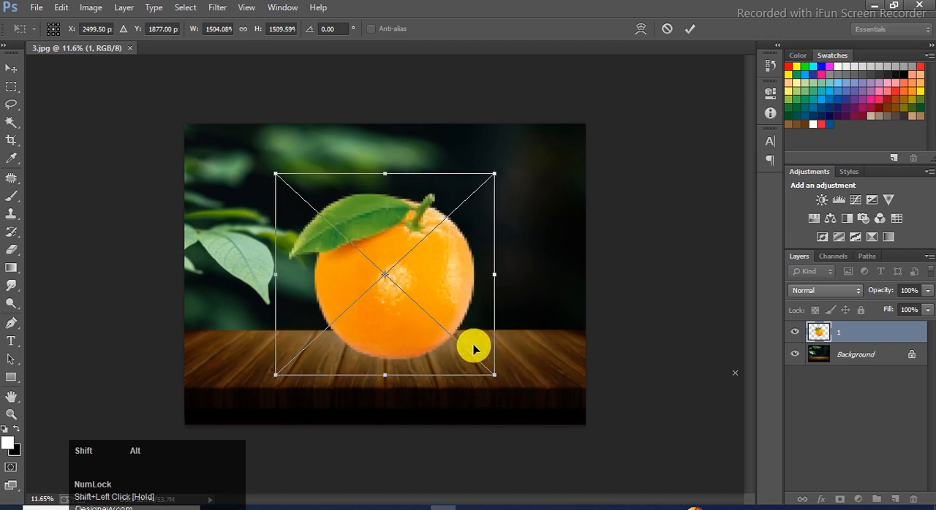
pyautogui.doubleClick(419, 318)
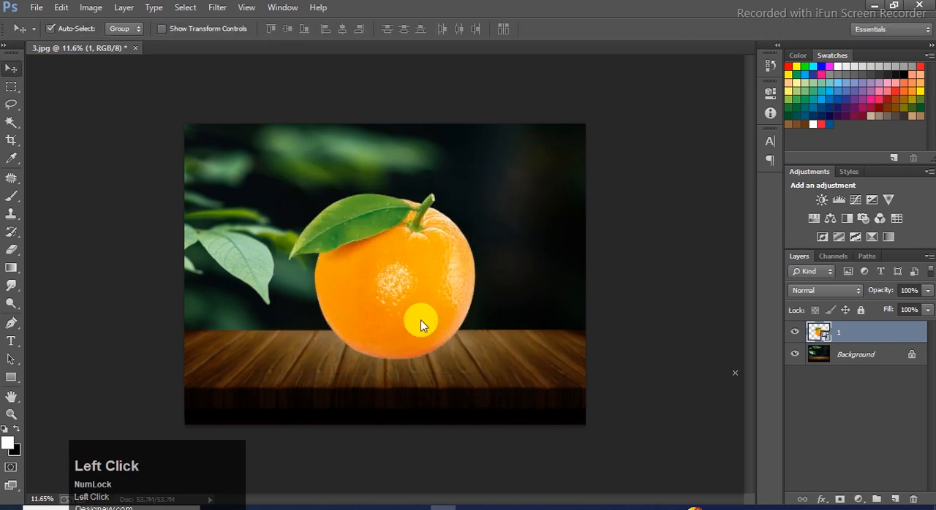
# Rasterize the orange layer, duplicate it and hide the original layer 1.
pyautogui.rightClick(854, 333)
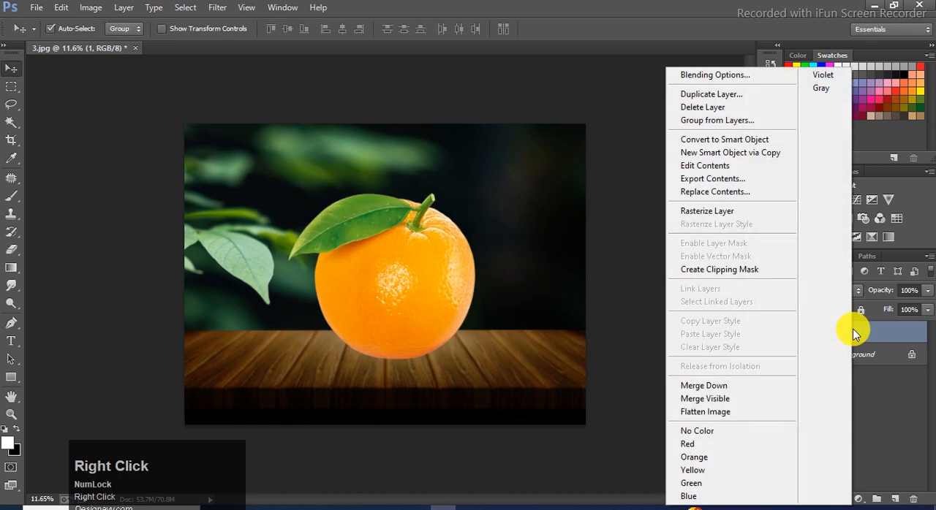
pyautogui.click(745, 210)
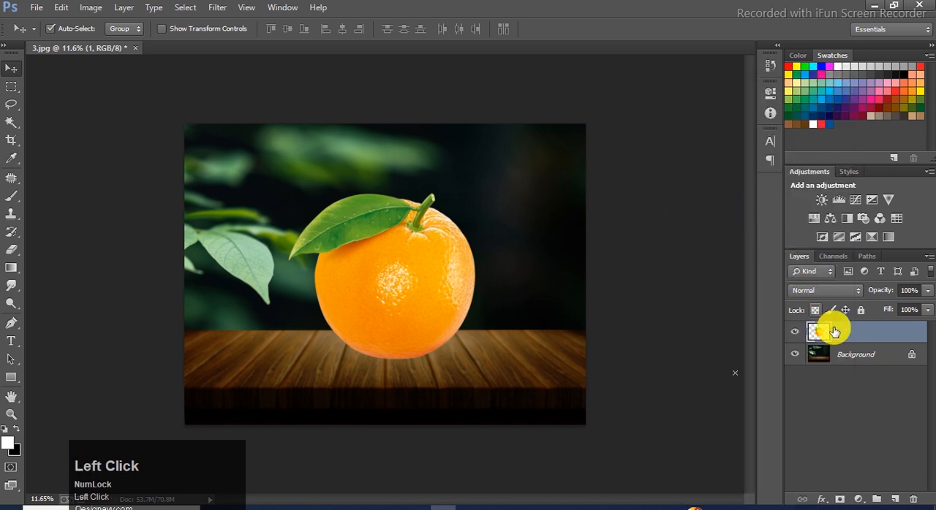
pyautogui.hotkey('ctrl', 'j')
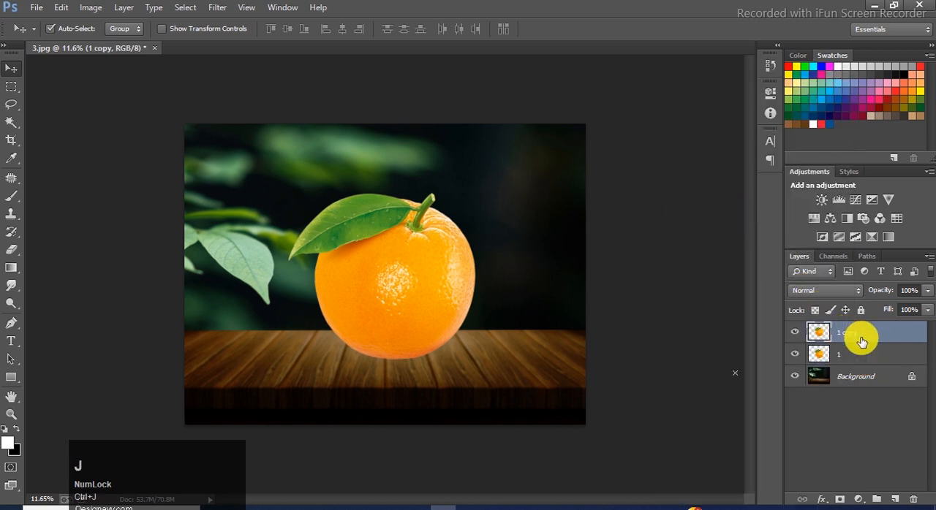
pyautogui.click(794, 353)
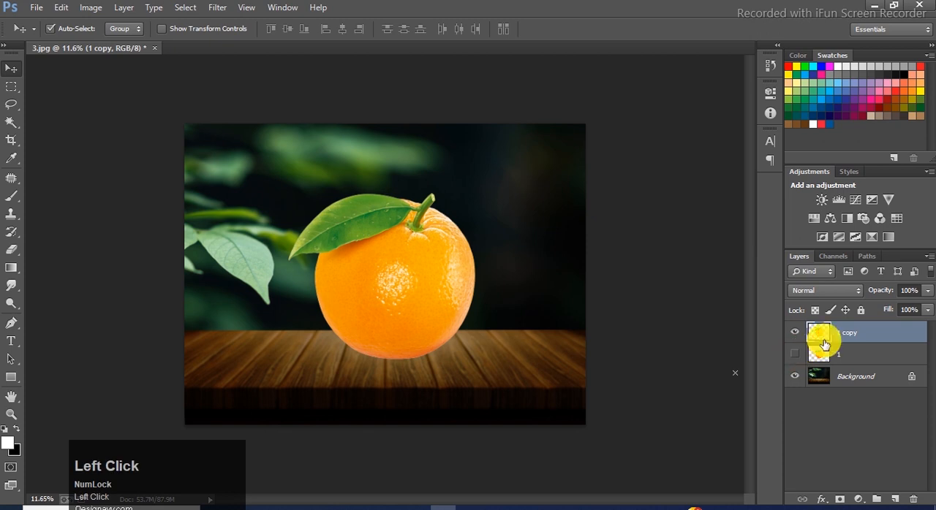
# Desaturate the duplicated orange layer and set its blending mode to Screen.
pyautogui.click(86, 8)
pyautogui.moveTo(215, 42)
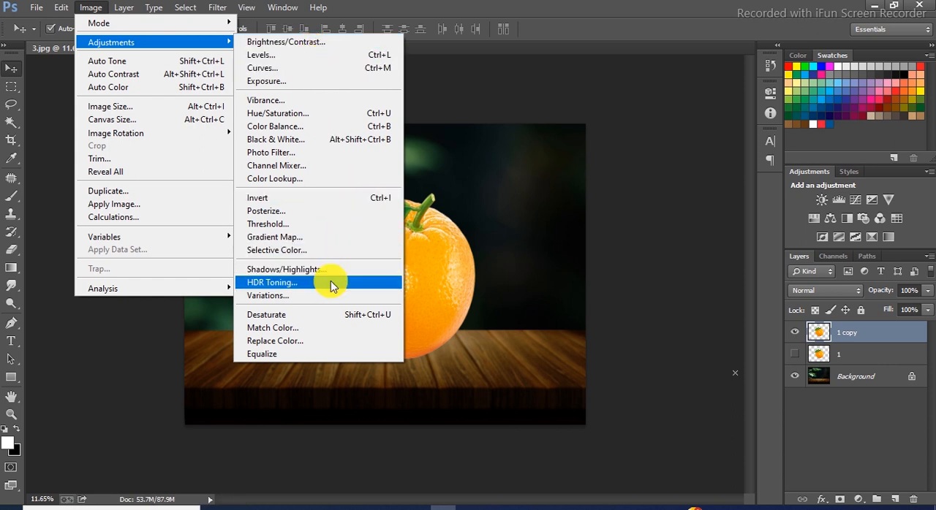
pyautogui.click(310, 315)
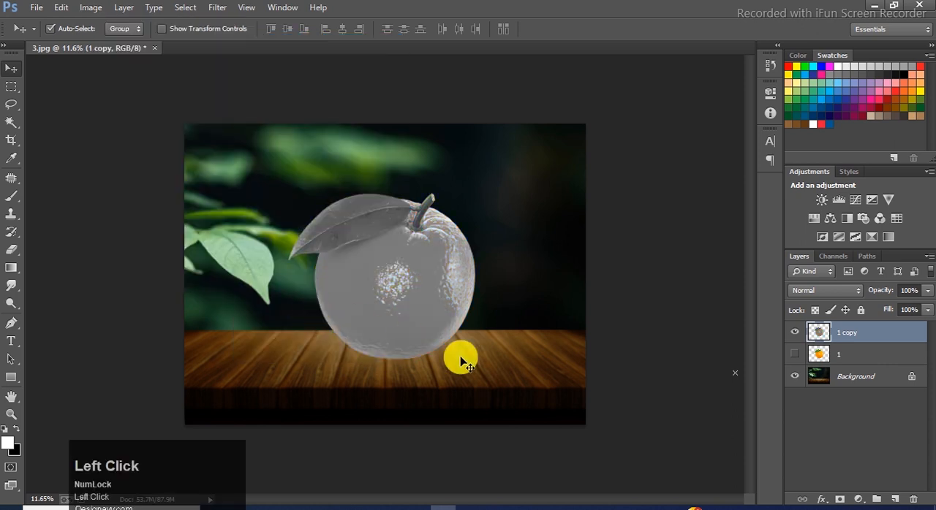
pyautogui.click(835, 290)
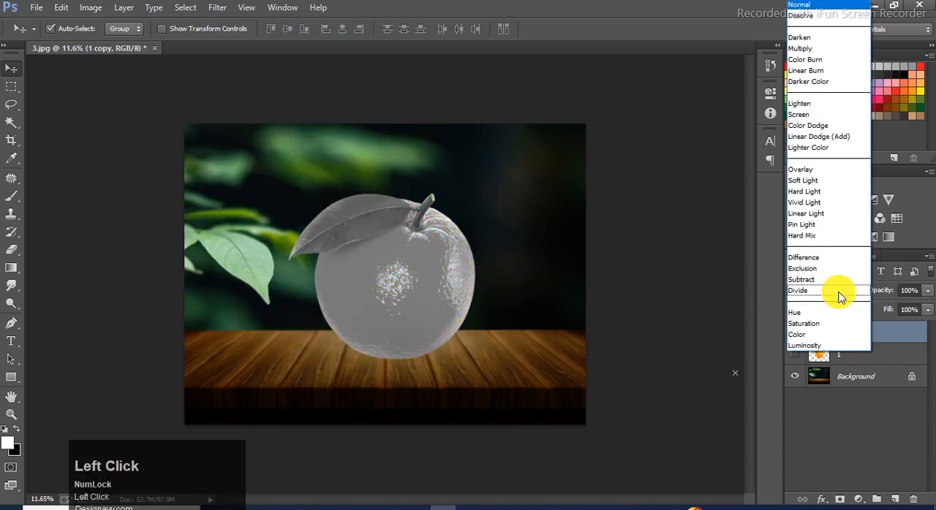
pyautogui.click(811, 115)
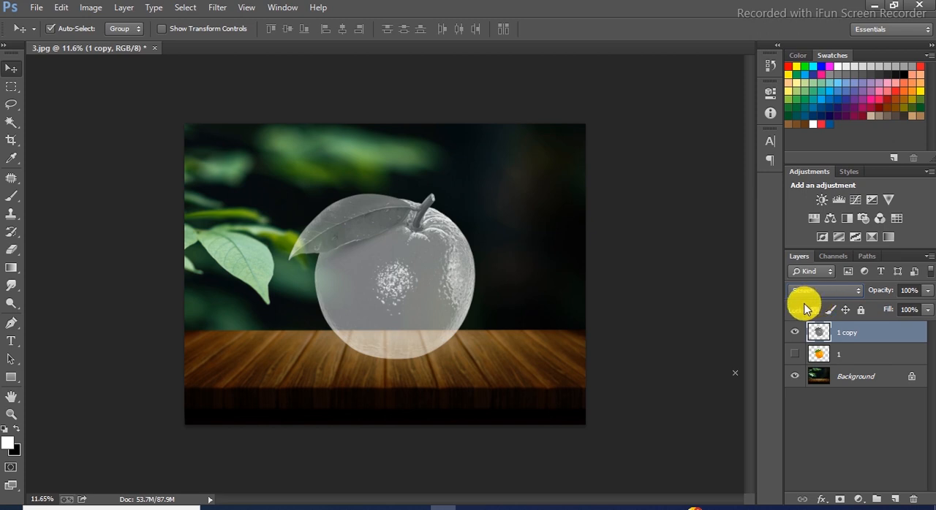
# Apply Levels to the grey orange copy with input black at about 90 and white at about 193.
pyautogui.hotkey('ctrl', 'l')
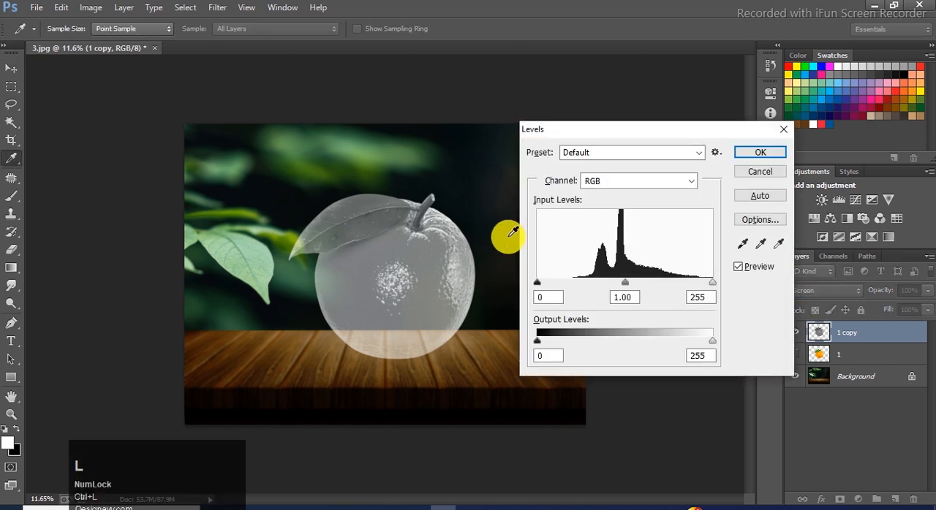
pyautogui.moveTo(538, 284); pyautogui.dragTo(599, 294)
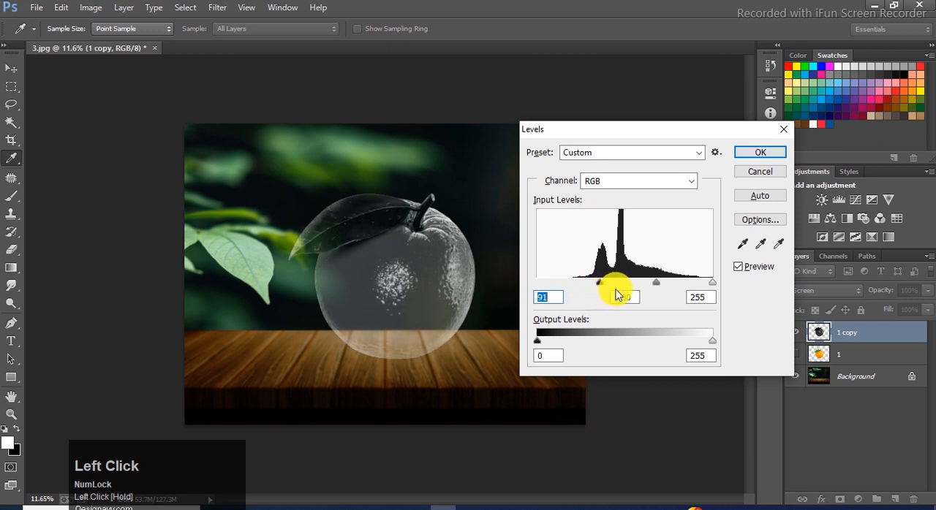
pyautogui.moveTo(703, 287); pyautogui.dragTo(665, 283)
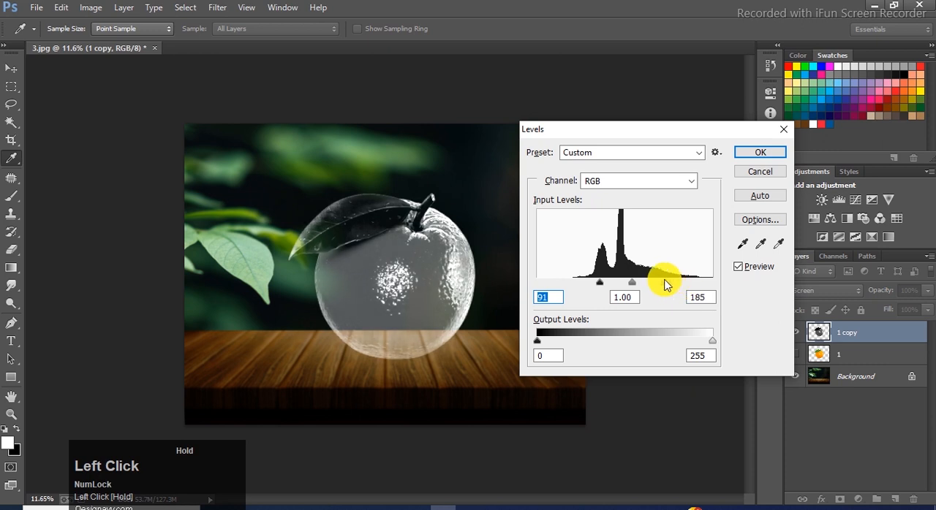
pyautogui.moveTo(599, 282); pyautogui.dragTo(600, 287)
pyautogui.moveTo(665, 286); pyautogui.dragTo(660, 287)
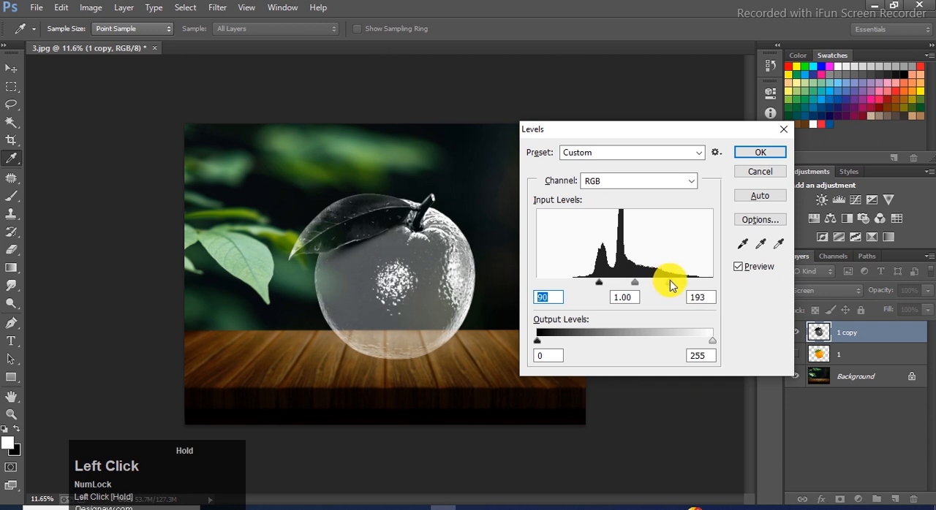
pyautogui.click(670, 283)
pyautogui.click(743, 160)
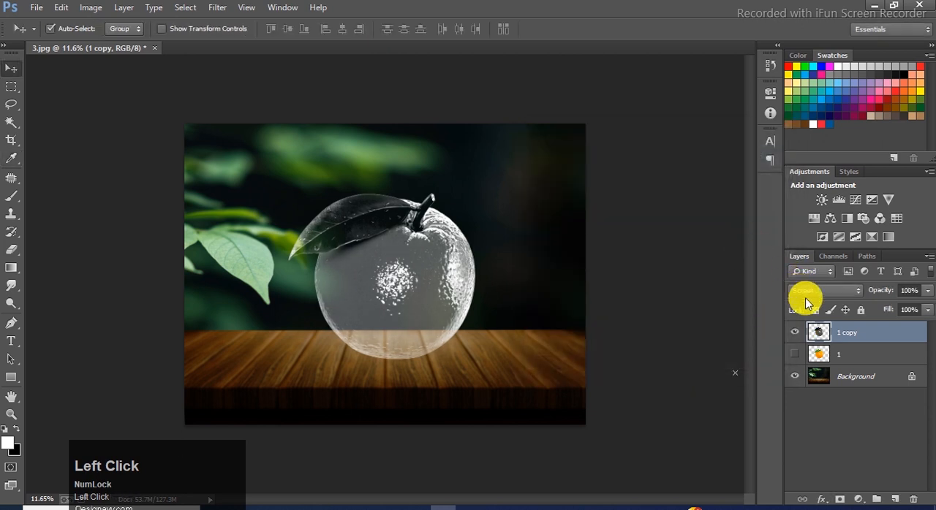
# Set up the Brush tool with a size of 437 and 100% hardness.
pyautogui.click(11, 196)
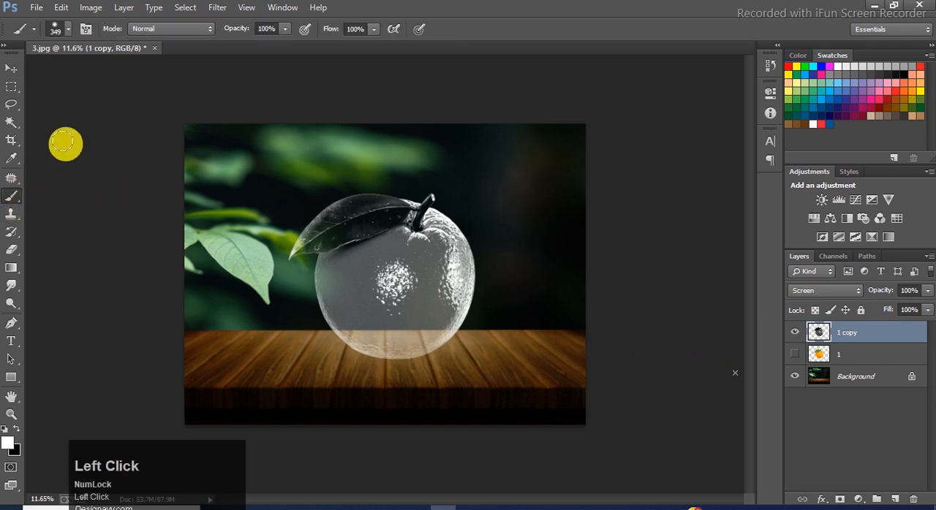
pyautogui.click(62, 29)
pyautogui.moveTo(117, 102)
pyautogui.mouseDown()
pyautogui.moveTo(173, 98)
pyautogui.moveTo(142, 71)
pyautogui.mouseUp()
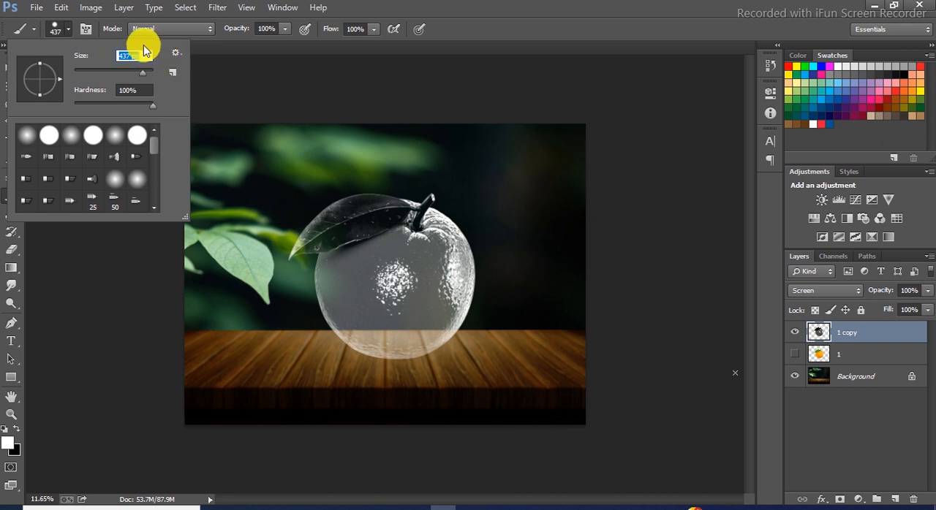
pyautogui.click(68, 28)
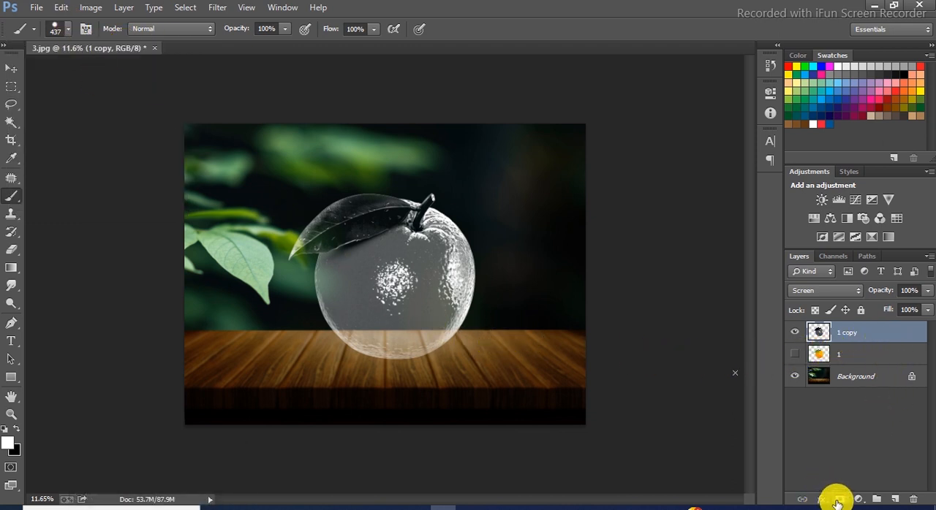
# Add a layer mask to the orange copy and paint black over the lower half of the orange to hide it.
pyautogui.click(837, 503)
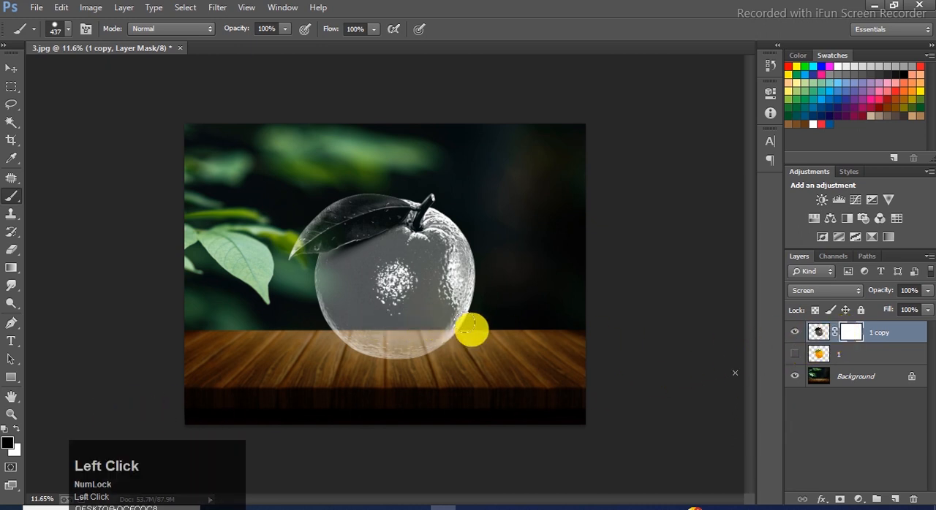
pyautogui.moveTo(474, 325)
pyautogui.mouseDown()
pyautogui.moveTo(399, 333)
pyautogui.moveTo(321, 329)
pyautogui.moveTo(389, 350)
pyautogui.moveTo(454, 352)
pyautogui.moveTo(394, 350)
pyautogui.moveTo(287, 323)
pyautogui.moveTo(486, 312)
pyautogui.moveTo(297, 290)
pyautogui.moveTo(410, 301)
pyautogui.moveTo(505, 288)
pyautogui.moveTo(474, 324)
pyautogui.mouseUp()
pyautogui.click(11, 69)
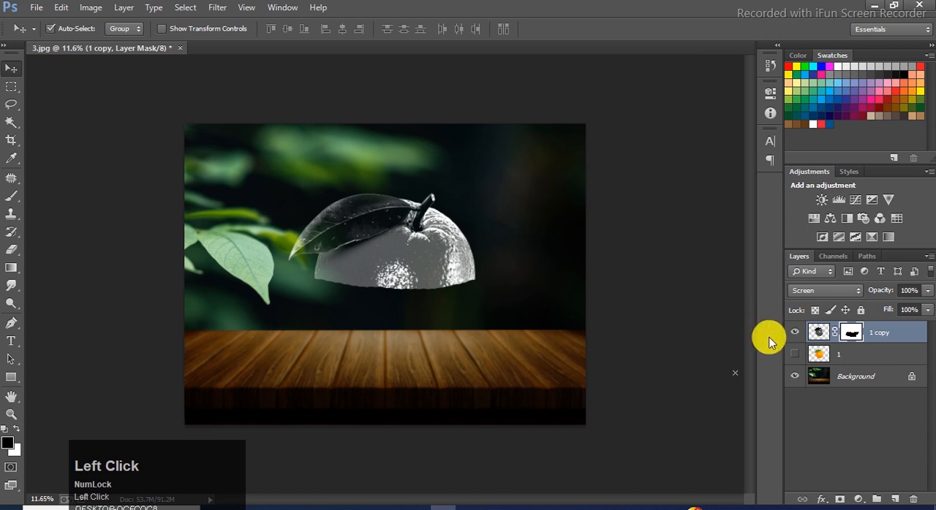
# Show layer 1, copy the layer mask from 1 copy onto it and invert the copied mask.
pyautogui.click(795, 356)
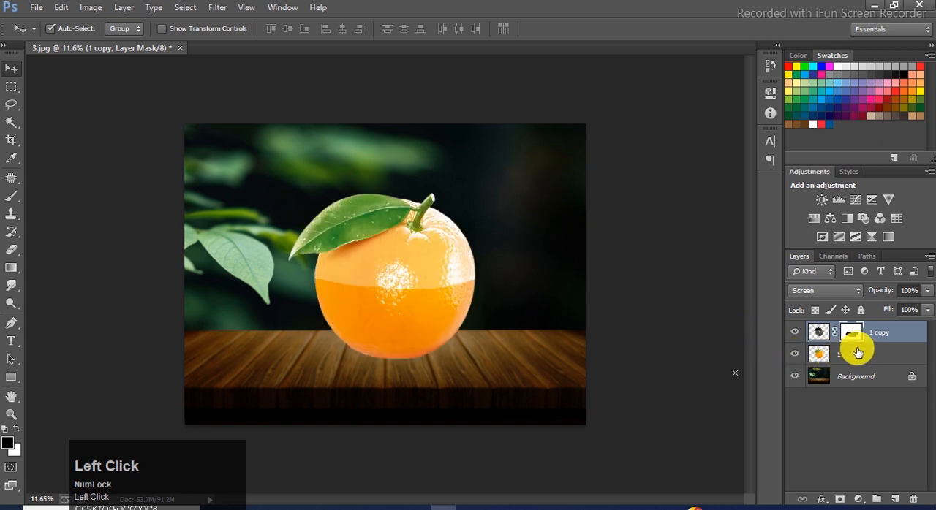
pyautogui.moveTo(850, 334); pyautogui.dragTo(854, 354)
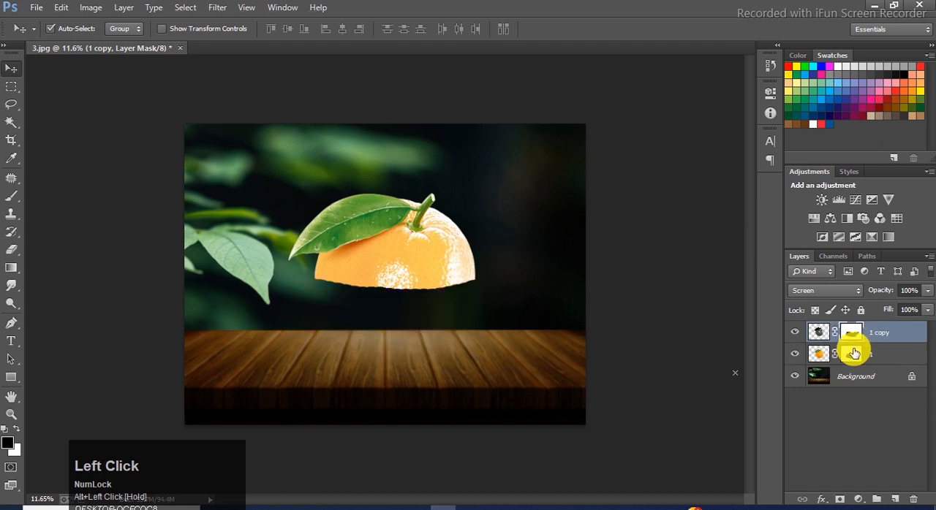
pyautogui.click(822, 356)
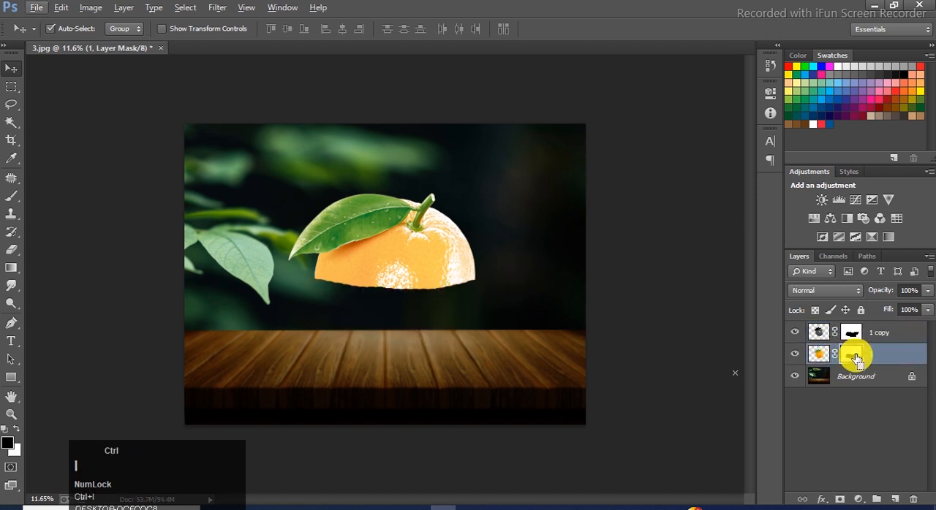
pyautogui.hotkey('ctrl', 'i')
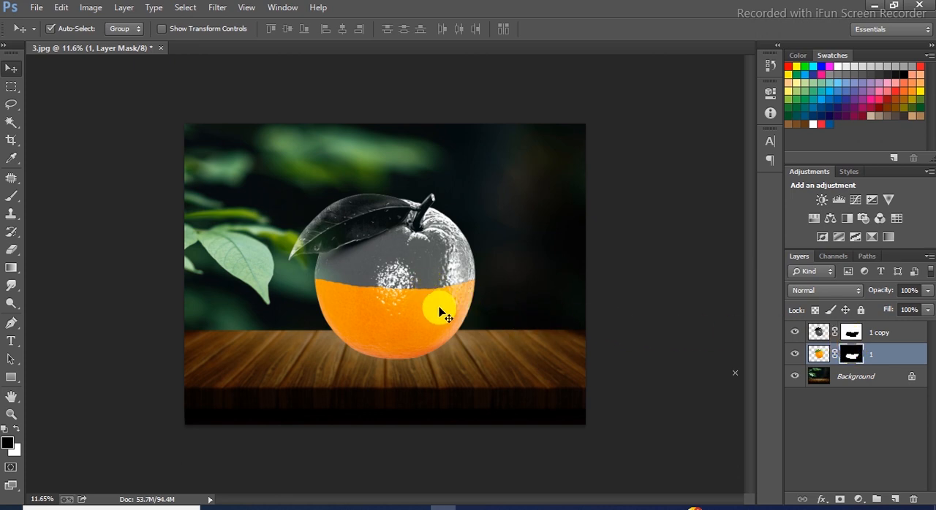
# Place image 2, the orange slice, directly above layer 1.
pyautogui.click(819, 356)
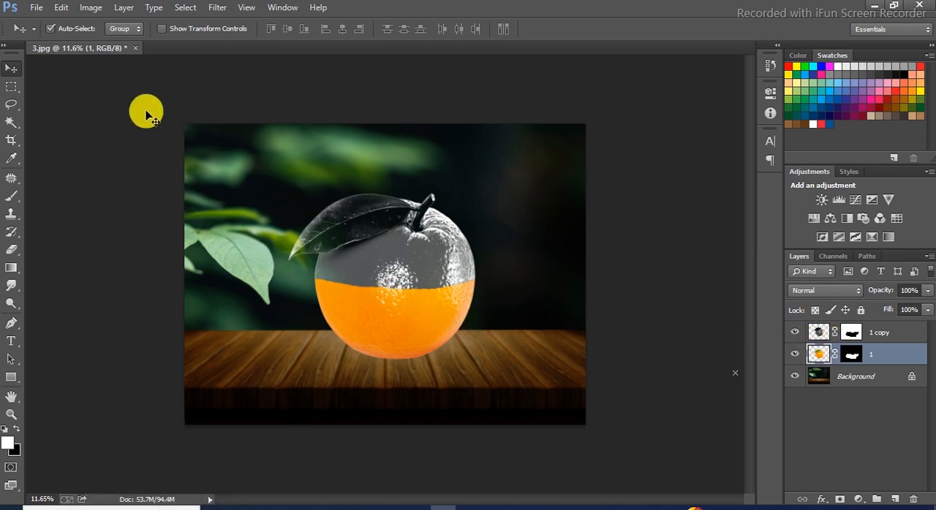
pyautogui.click(34, 8)
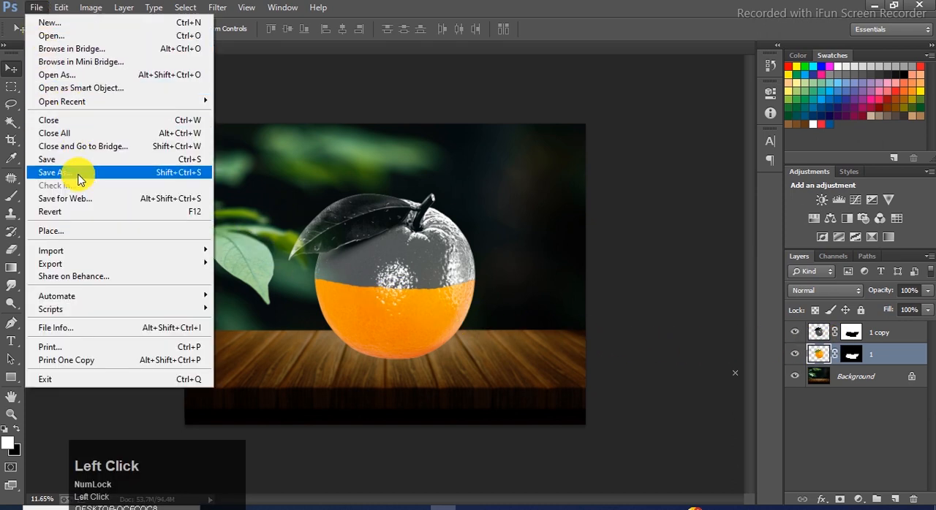
pyautogui.click(71, 231)
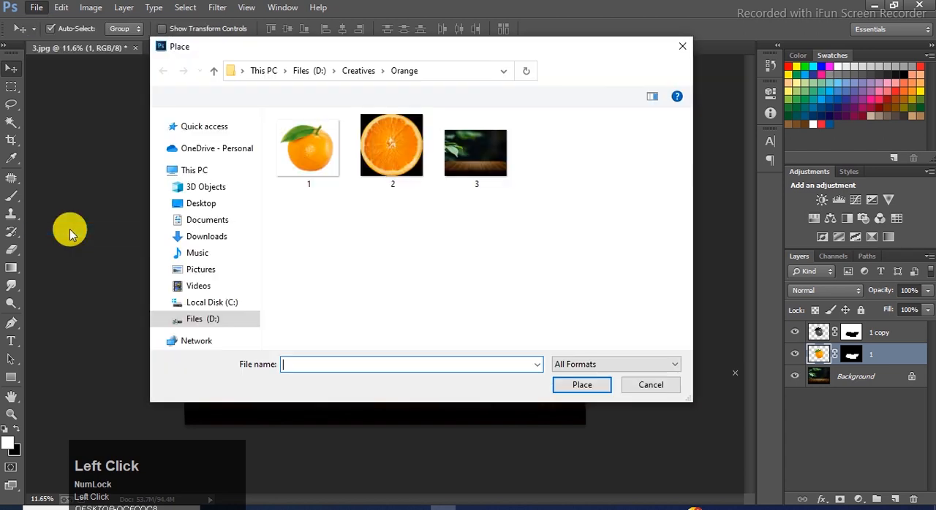
pyautogui.click(402, 170)
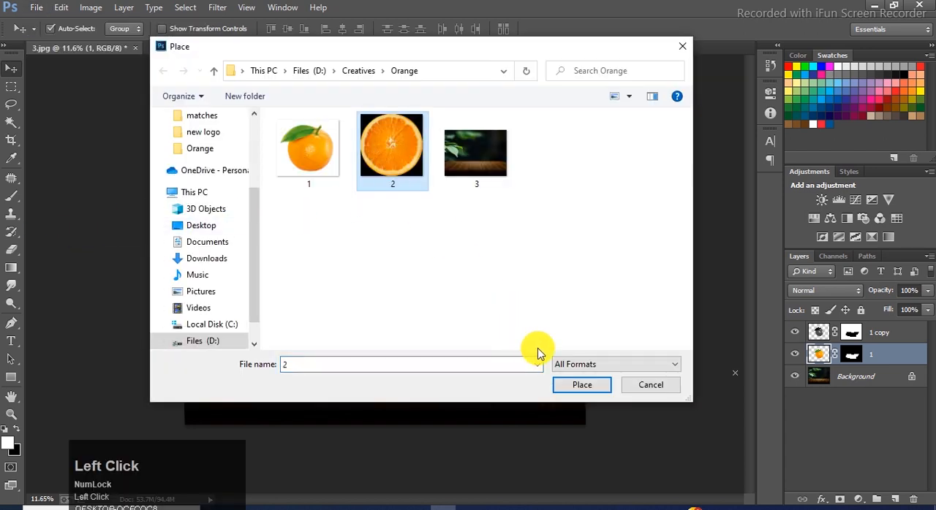
pyautogui.click(566, 385)
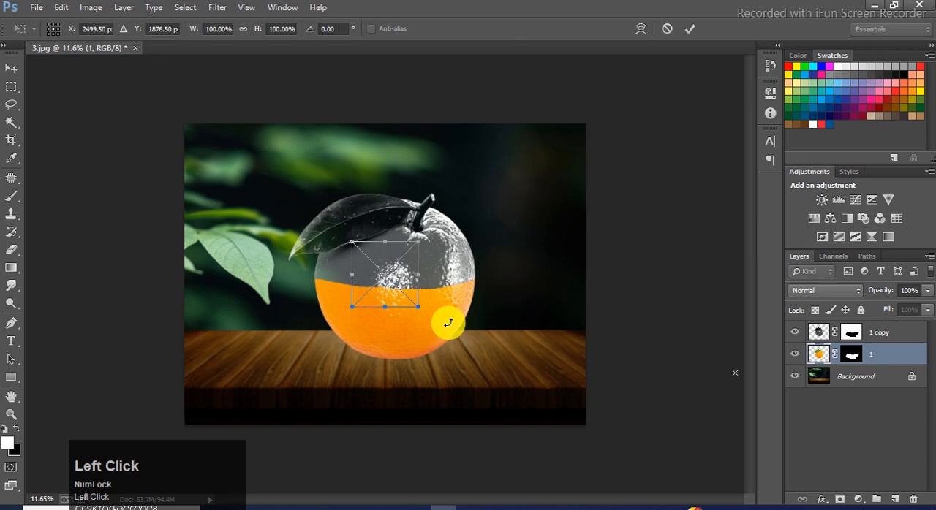
# Position the orange slice over the orange and enlarge it to span the fruit's full width, at about 241% width.
pyautogui.moveTo(403, 278); pyautogui.dragTo(417, 308)
pyautogui.moveTo(435, 344); pyautogui.dragTo(456, 366)
pyautogui.moveTo(441, 334); pyautogui.dragTo(476, 289)
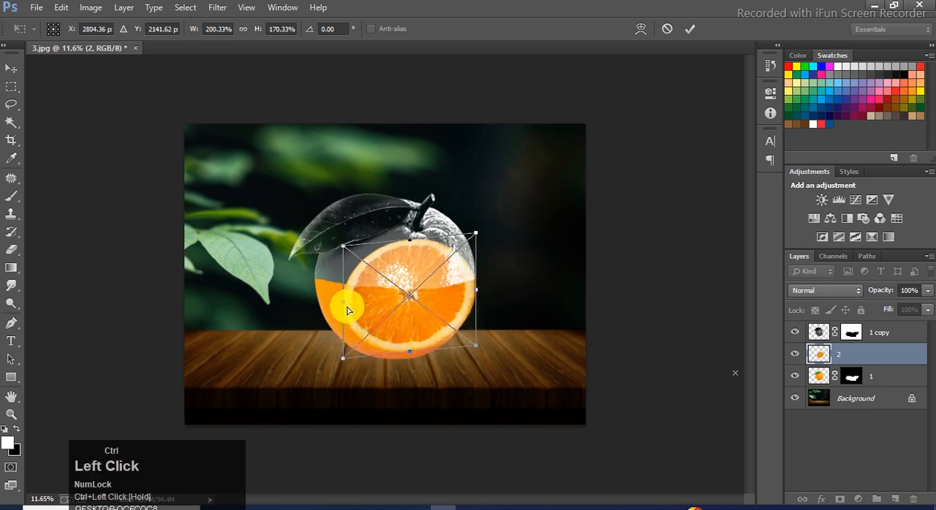
pyautogui.moveTo(346, 308); pyautogui.dragTo(317, 290)
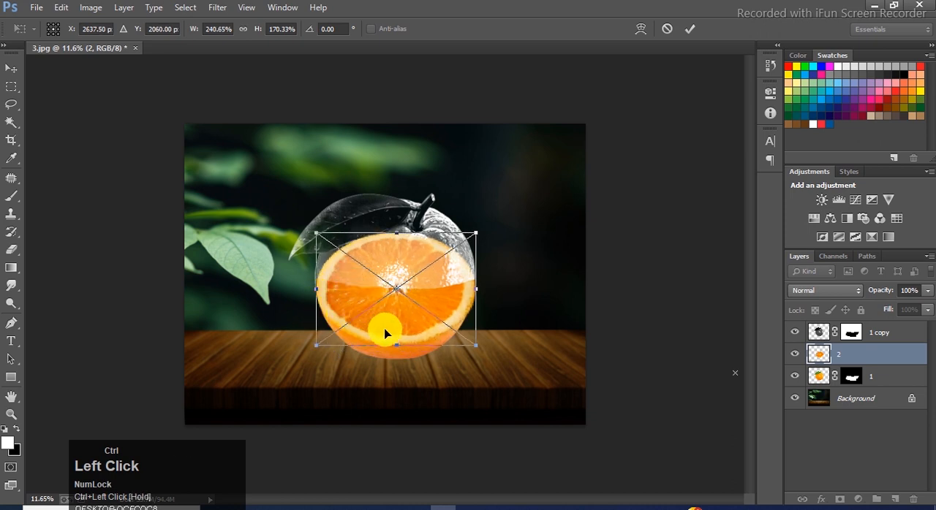
# Flatten the orange slice to about 53% height so it forms the cut surface of the lower half, and apply the transform.
pyautogui.moveTo(398, 349); pyautogui.dragTo(396, 298)
pyautogui.moveTo(395, 237); pyautogui.dragTo(396, 266)
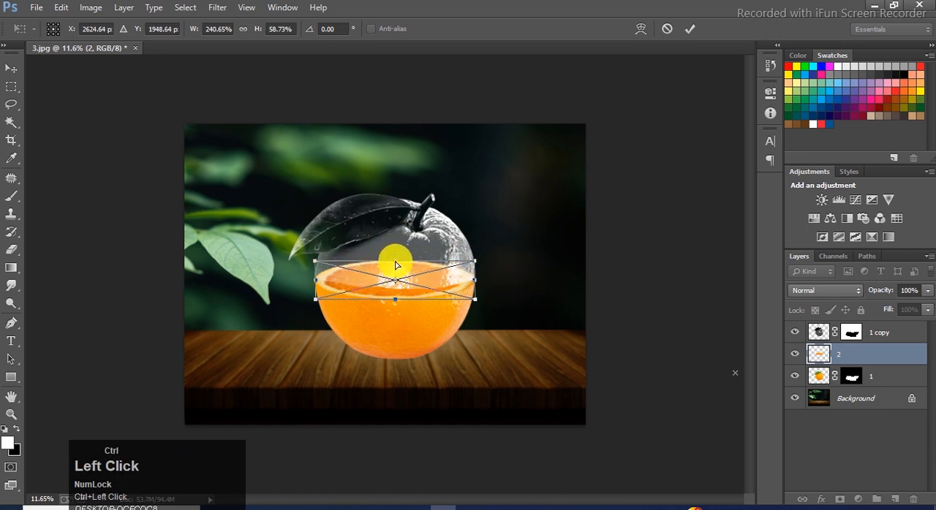
pyautogui.moveTo(395, 268); pyautogui.dragTo(396, 270)
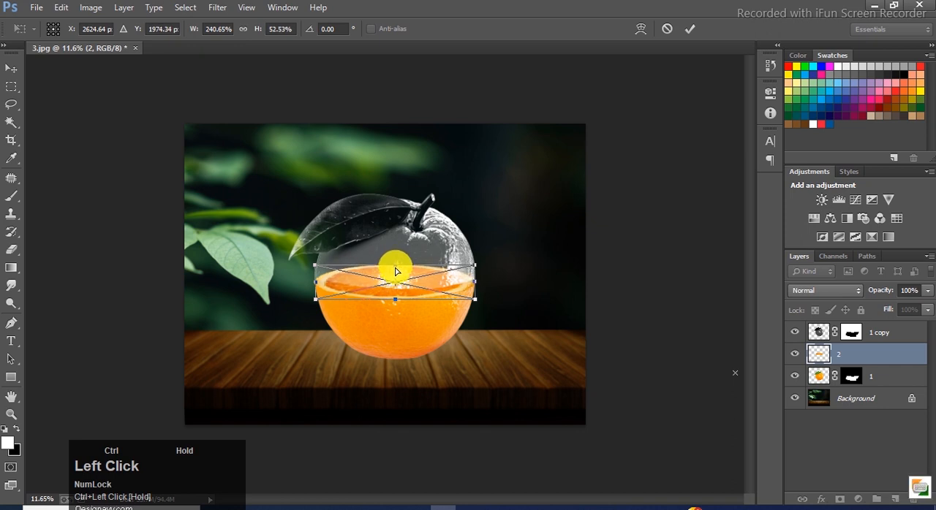
pyautogui.doubleClick(401, 272)
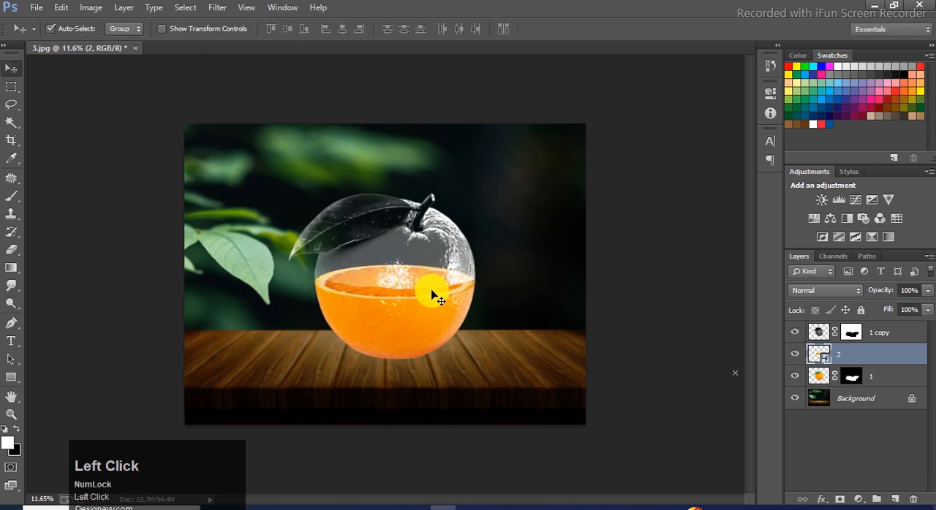
# Paint black on the 1 copy layer mask over the slice surface with a soft 250 px brush at 0% hardness.
pyautogui.click(444, 274)
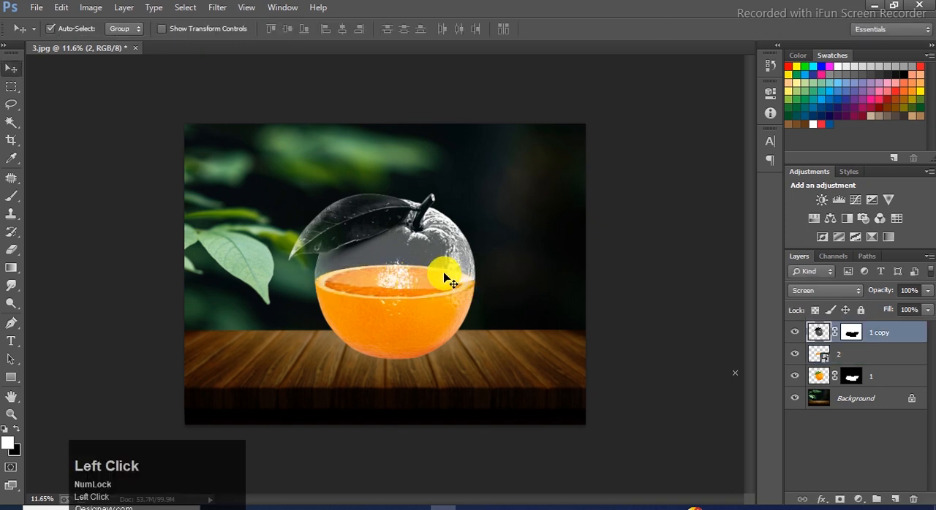
pyautogui.click(851, 333)
pyautogui.press('x')
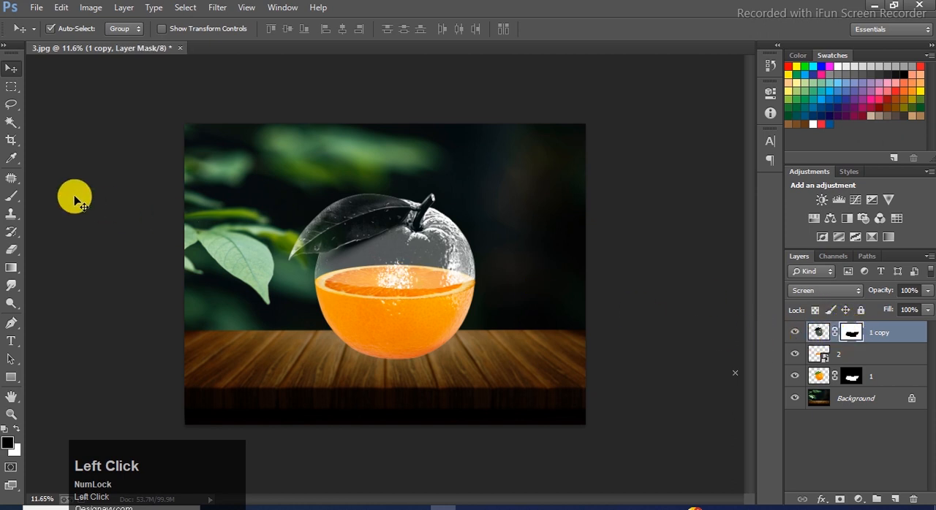
pyautogui.click(19, 201)
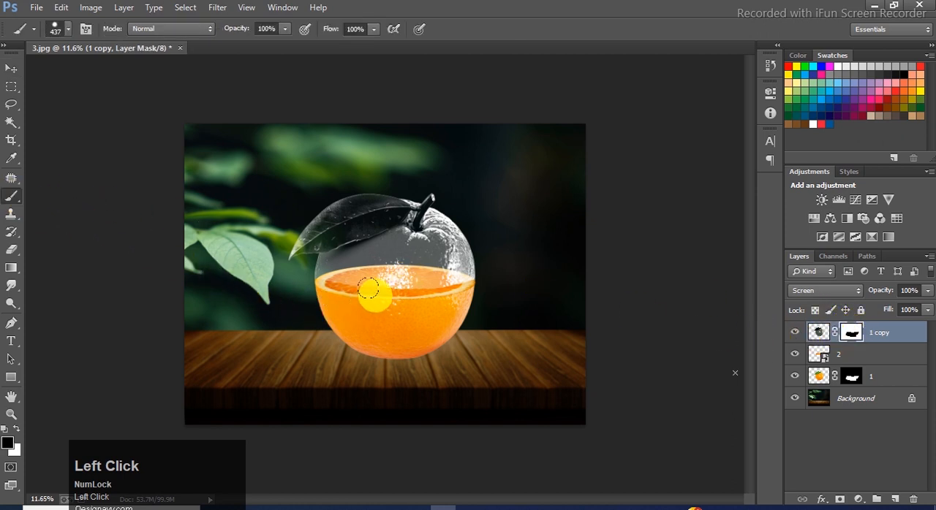
pyautogui.click(68, 29)
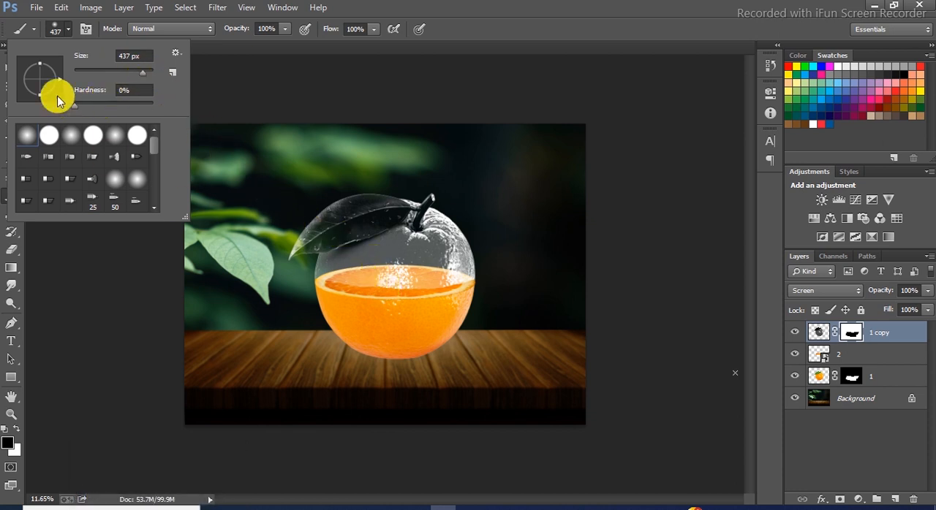
pyautogui.click(58, 37)
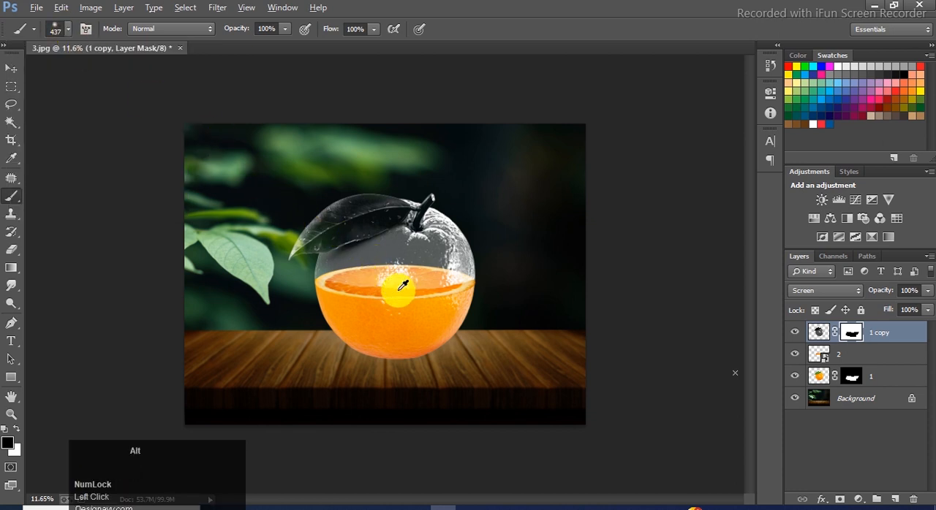
pyautogui.scroll(3, 334, 268)
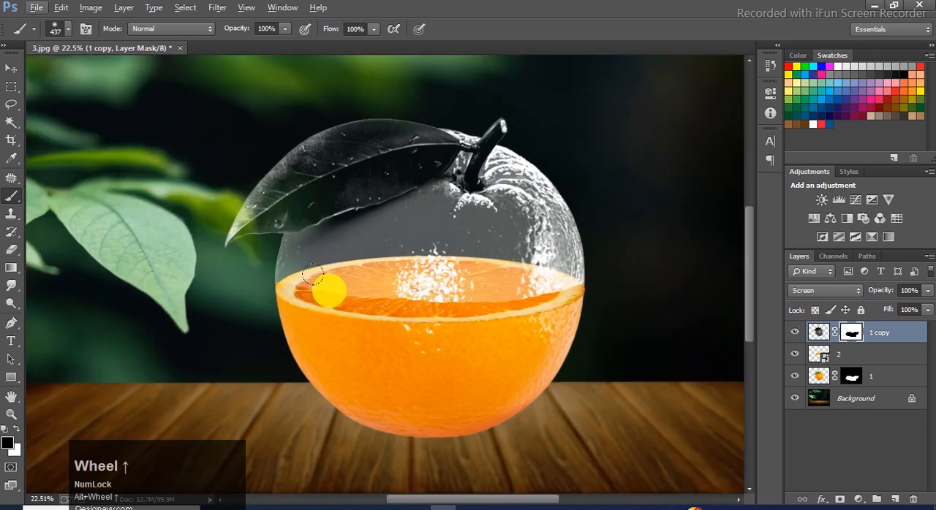
pyautogui.press('[')
pyautogui.press('[')
pyautogui.press('[')
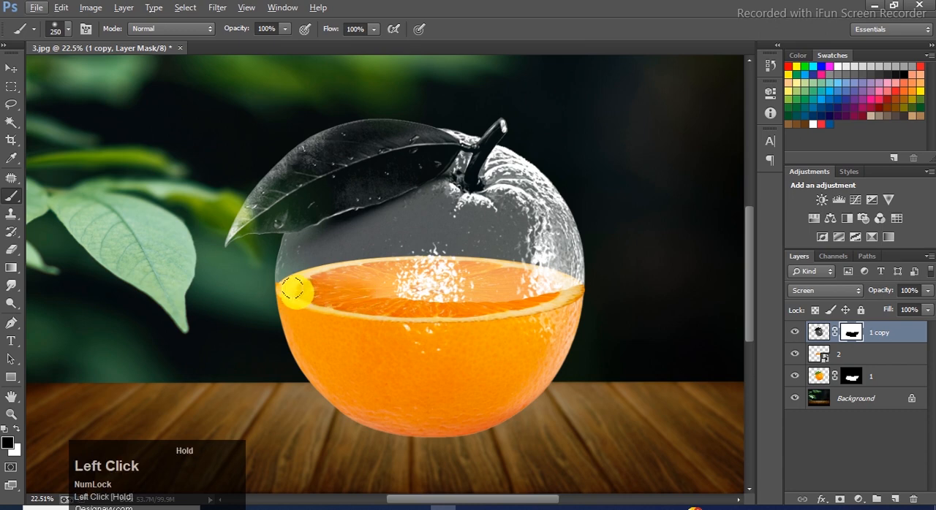
pyautogui.moveTo(341, 285)
pyautogui.mouseDown()
pyautogui.moveTo(565, 290)
pyautogui.moveTo(420, 287)
pyautogui.moveTo(503, 286)
pyautogui.moveTo(421, 280)
pyautogui.moveTo(472, 279)
pyautogui.moveTo(442, 274)
pyautogui.moveTo(356, 280)
pyautogui.moveTo(571, 298)
pyautogui.moveTo(299, 295)
pyautogui.mouseUp()
pyautogui.keyDown('alt'); pyautogui.scroll(-3, 455, 324); pyautogui.keyUp('alt')
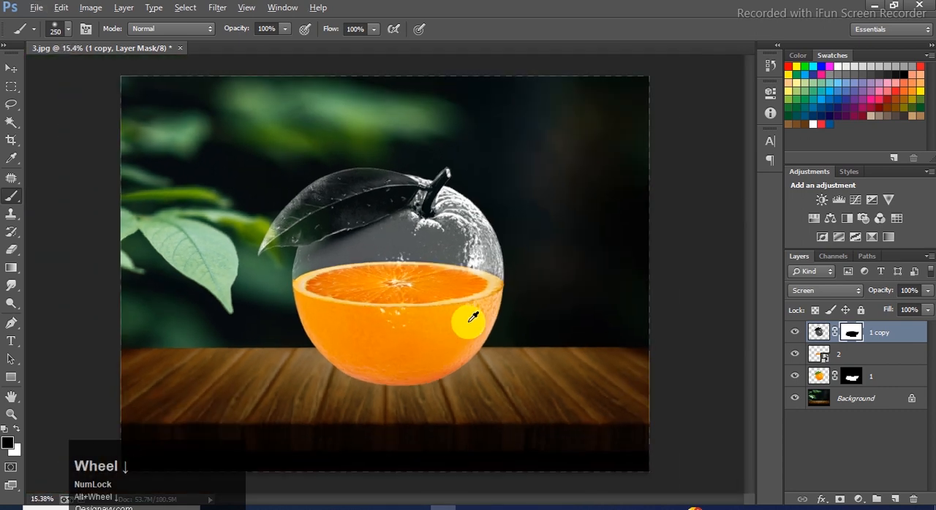
# Create a new layer and dab a soft black spot at the orange's base with a 1400 px brush.
pyautogui.click(11, 68)
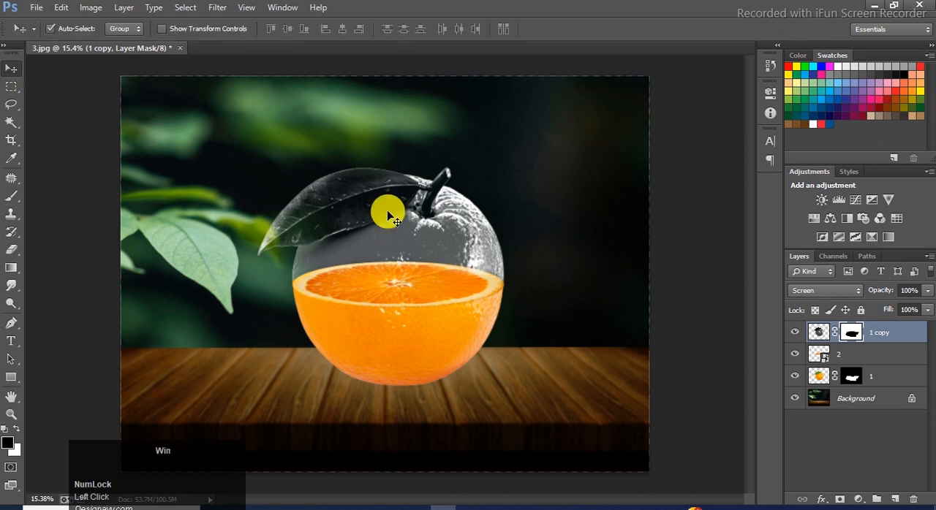
pyautogui.keyDown('alt'); pyautogui.scroll(-1, 386, 210); pyautogui.keyUp('alt')
pyautogui.hotkey('ctrl', 'shift', 'n')
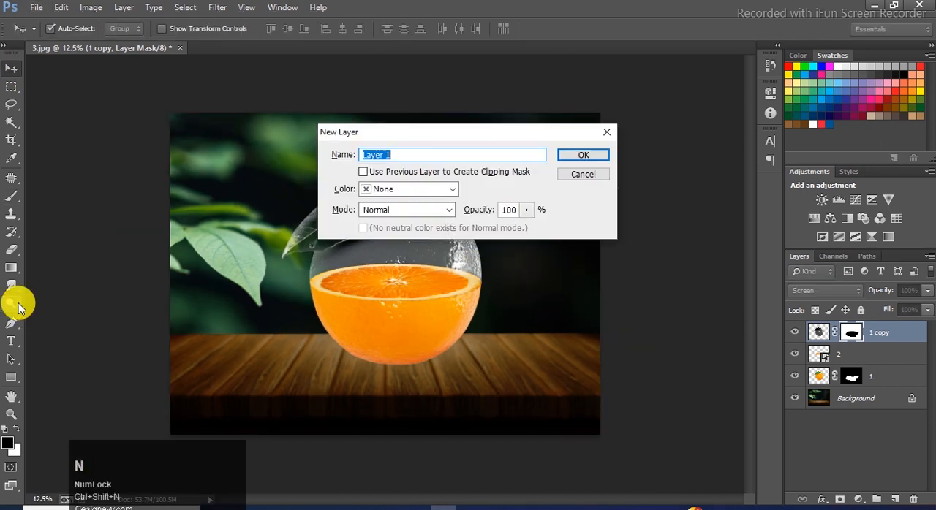
pyautogui.press('Return')
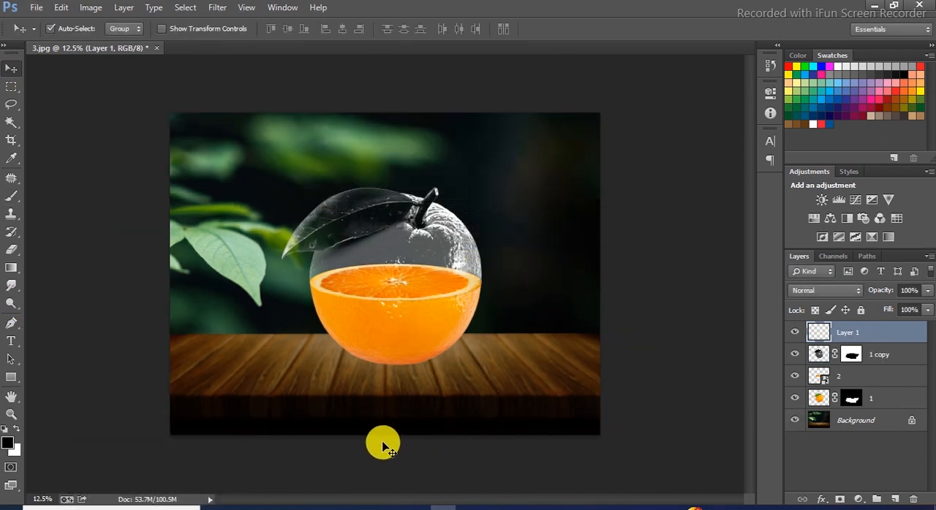
pyautogui.press('b')
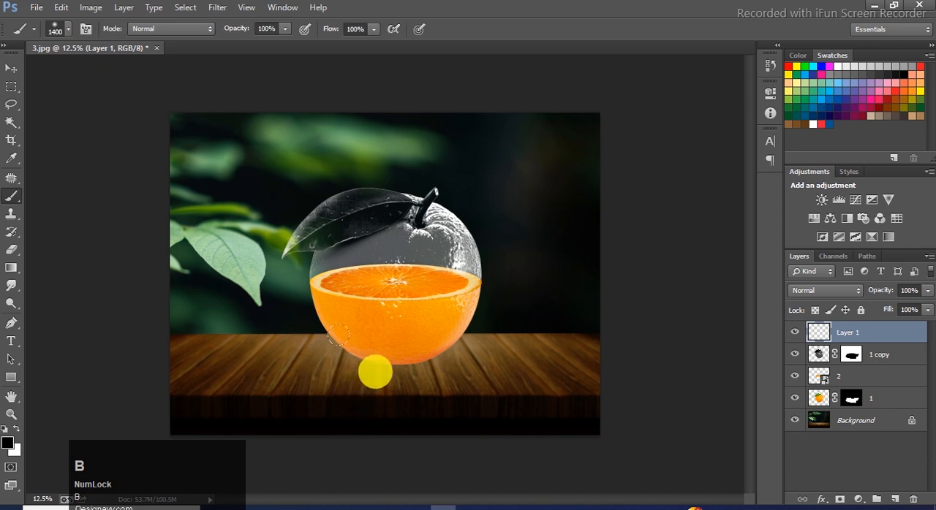
pyautogui.click(345, 332)
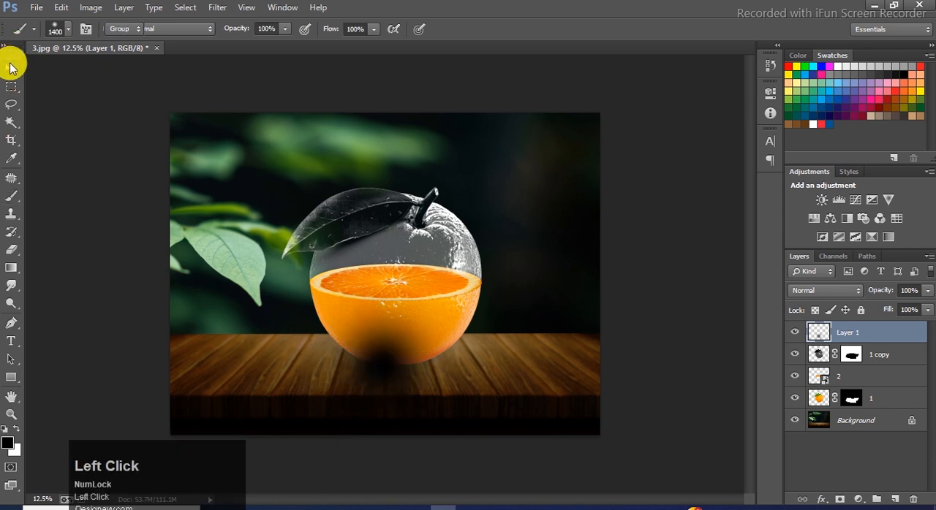
# Transform the black spot into a flat shadow beneath the orange, about 160% wide and 27% high.
pyautogui.click(10, 67)
pyautogui.hotkey('ctrl', 't')
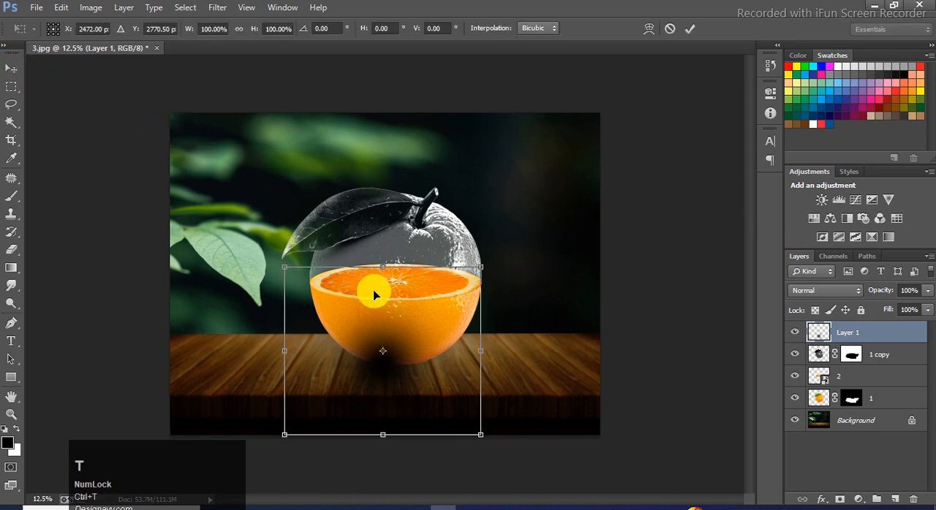
pyautogui.moveTo(385, 268); pyautogui.dragTo(395, 317)
pyautogui.moveTo(392, 351); pyautogui.dragTo(405, 364)
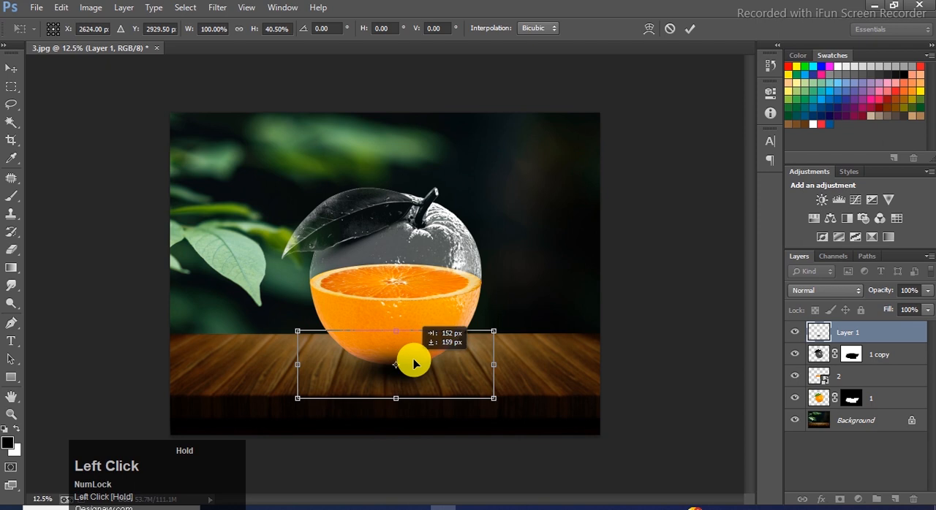
pyautogui.moveTo(395, 332); pyautogui.dragTo(397, 341)
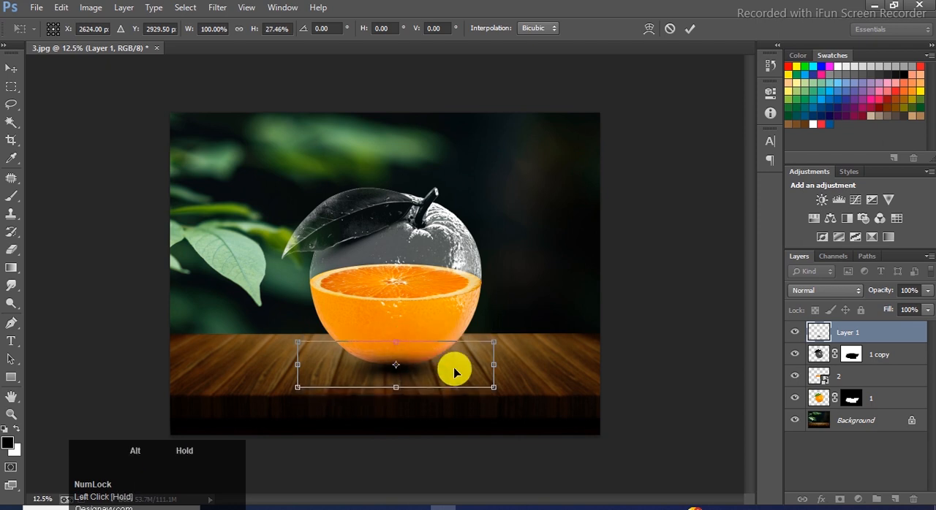
pyautogui.moveTo(495, 370); pyautogui.dragTo(553, 364)
pyautogui.doubleClick(490, 378)
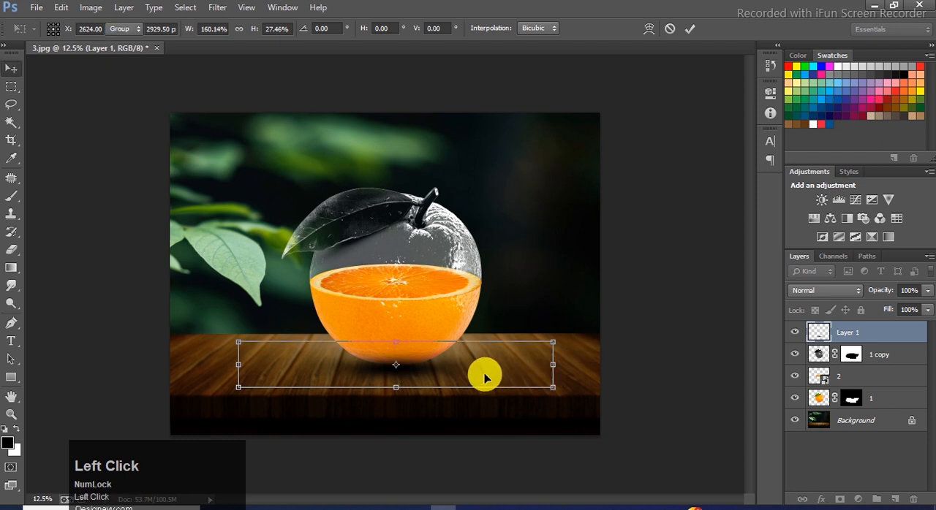
# Move the shadow layer directly above Background and fit it under the orange, raised slightly and stretched wider.
pyautogui.moveTo(865, 339); pyautogui.dragTo(875, 403)
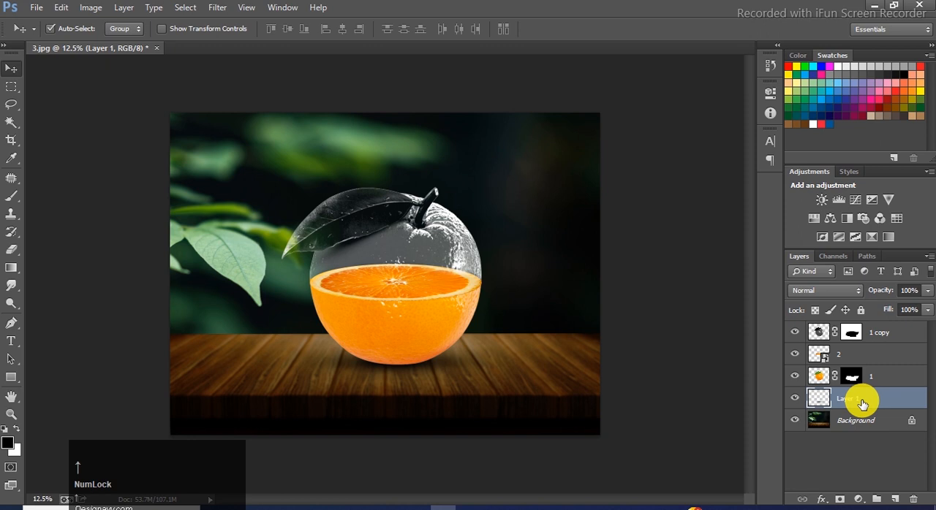
pyautogui.hotkey('ctrl', 't')
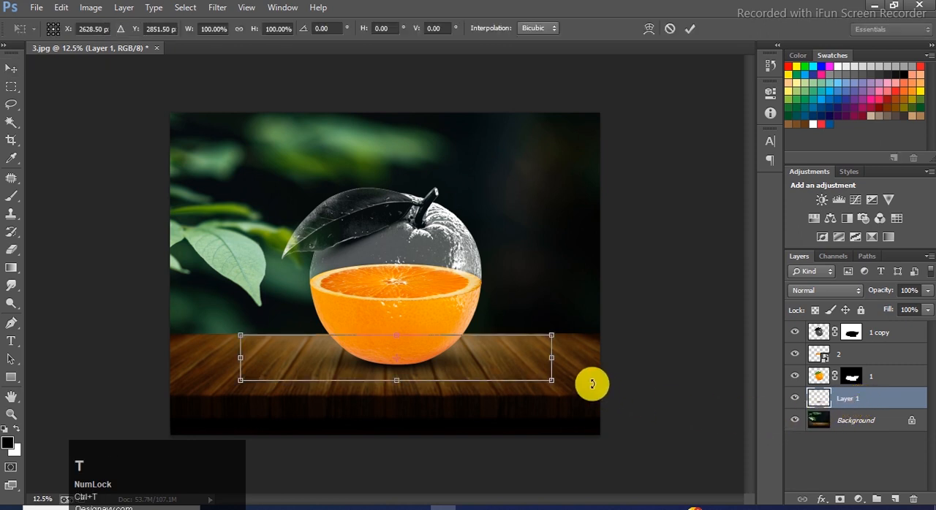
pyautogui.moveTo(553, 358); pyautogui.dragTo(584, 359)
pyautogui.doubleClick(529, 364)
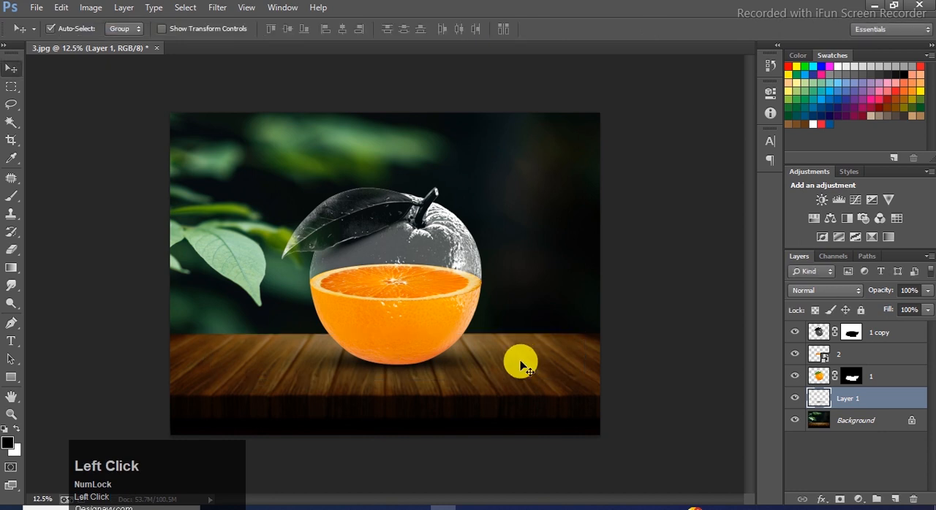
pyautogui.click(57, 122)
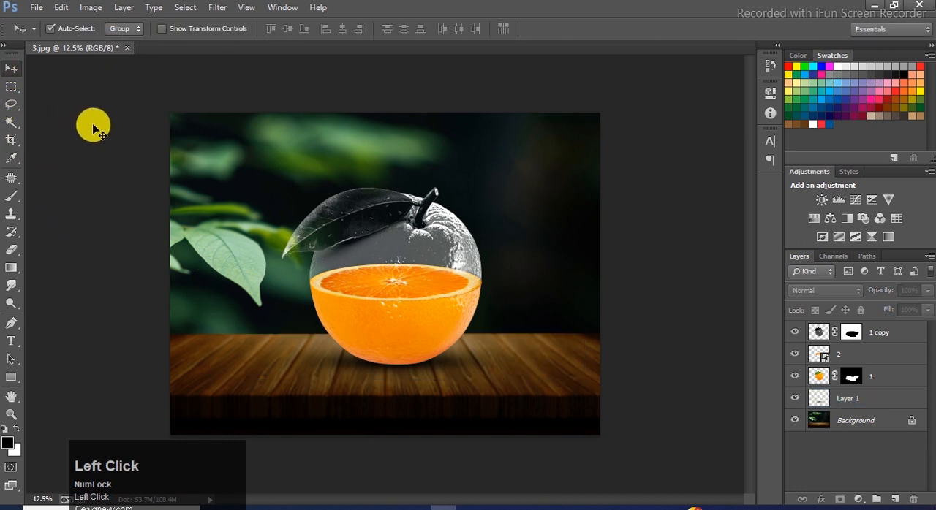